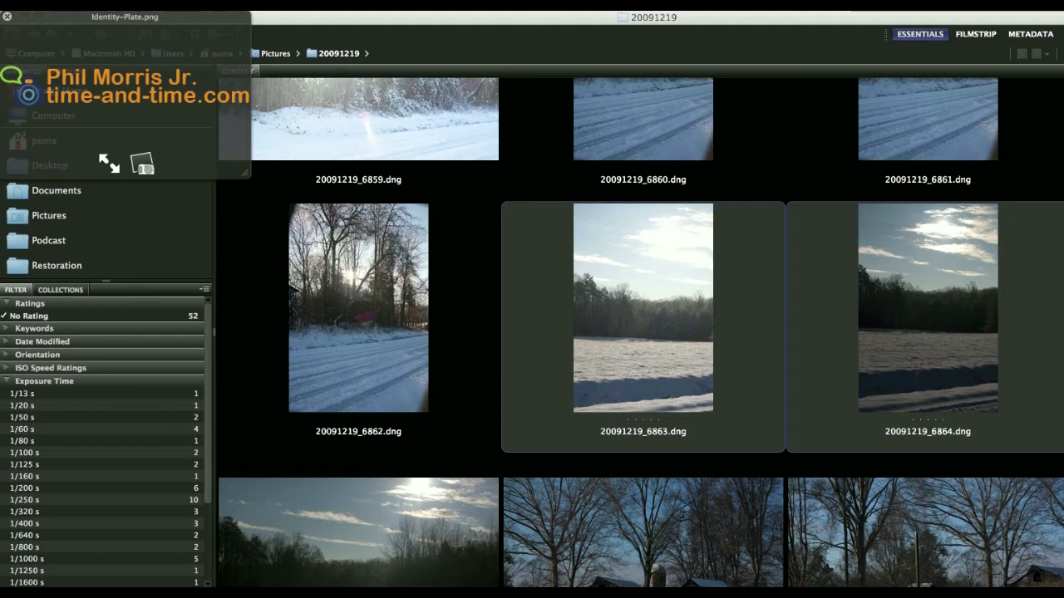
- Open the selected photos 20091219_6863.dng and 20091219_6864.dng together in Camera Raw
left_click(586, 48)
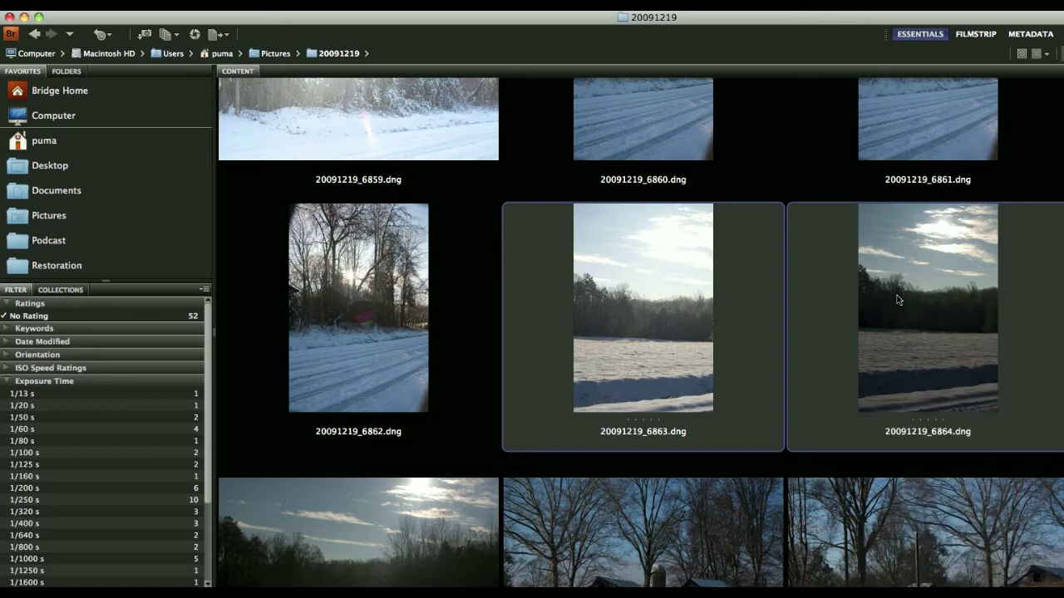
right_click(907, 319)
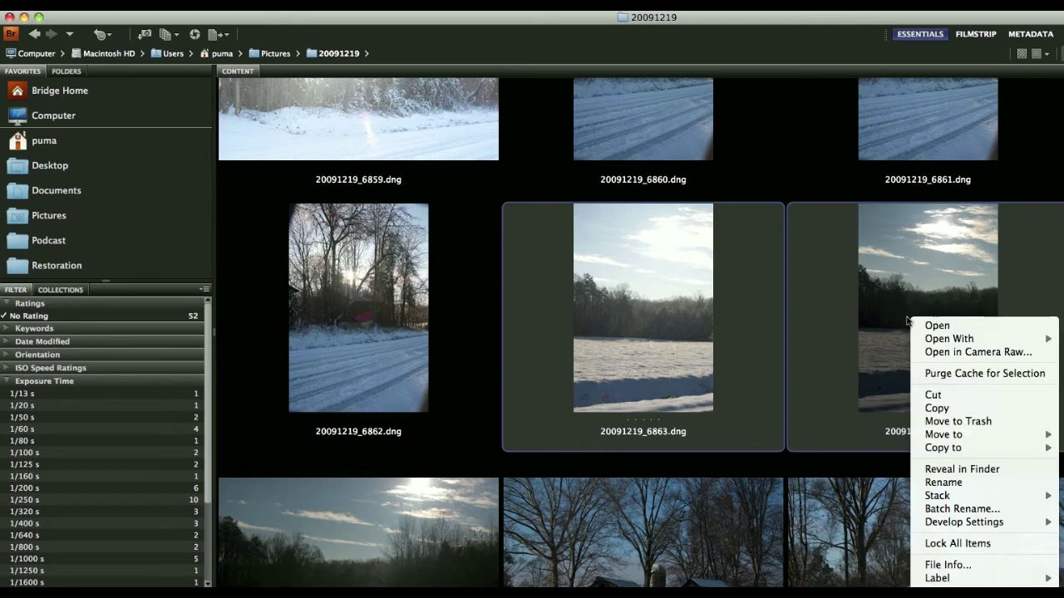
left_click(936, 352)
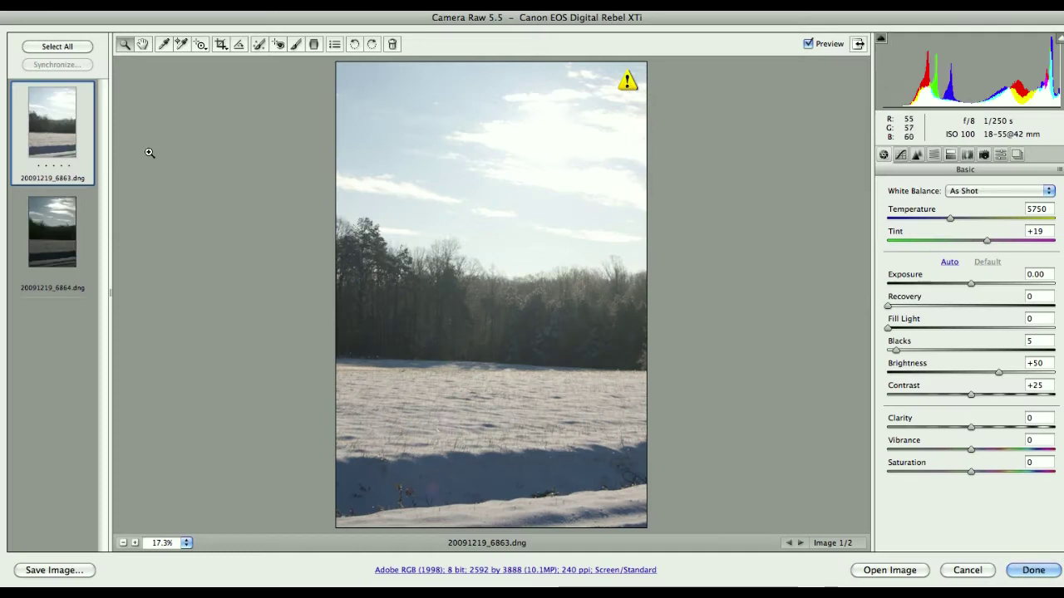
- Sample a custom white balance from the sunlit snow field in 20091219_6863.dng and 20091219_6864.dng
left_click(163, 45)
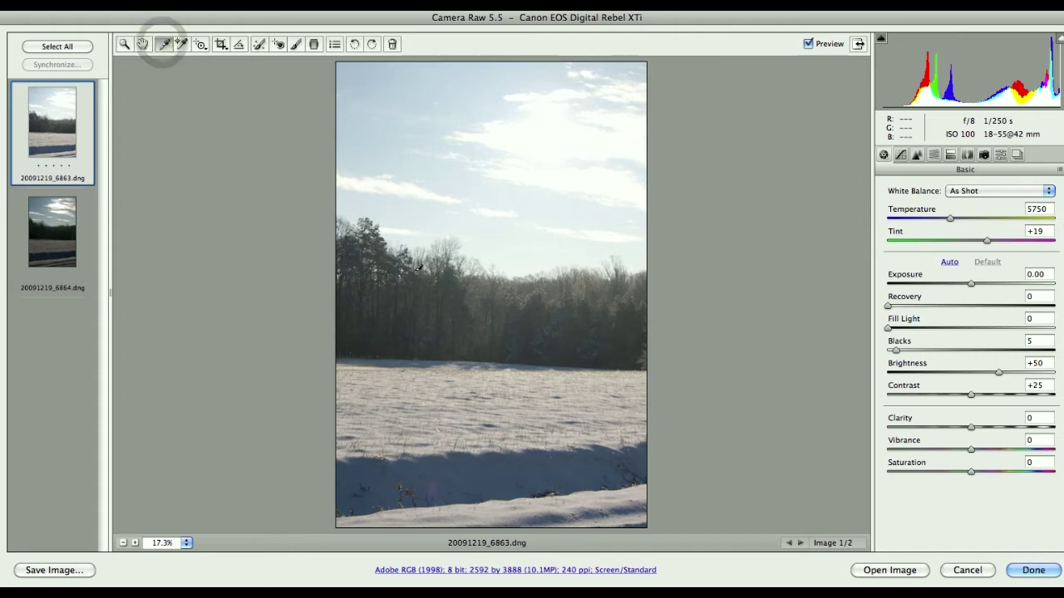
left_click(517, 439)
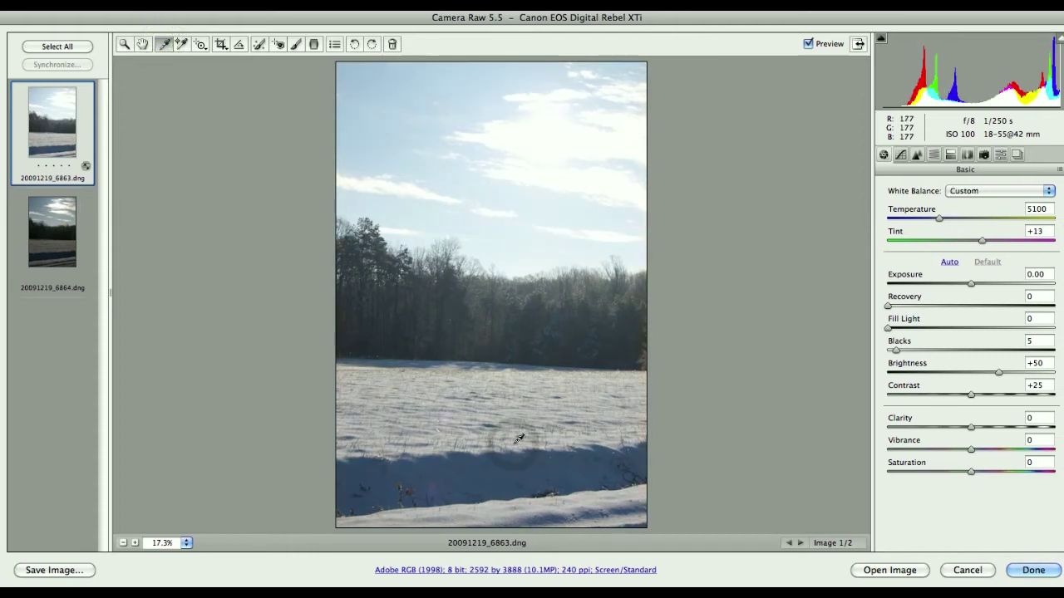
left_click(513, 439)
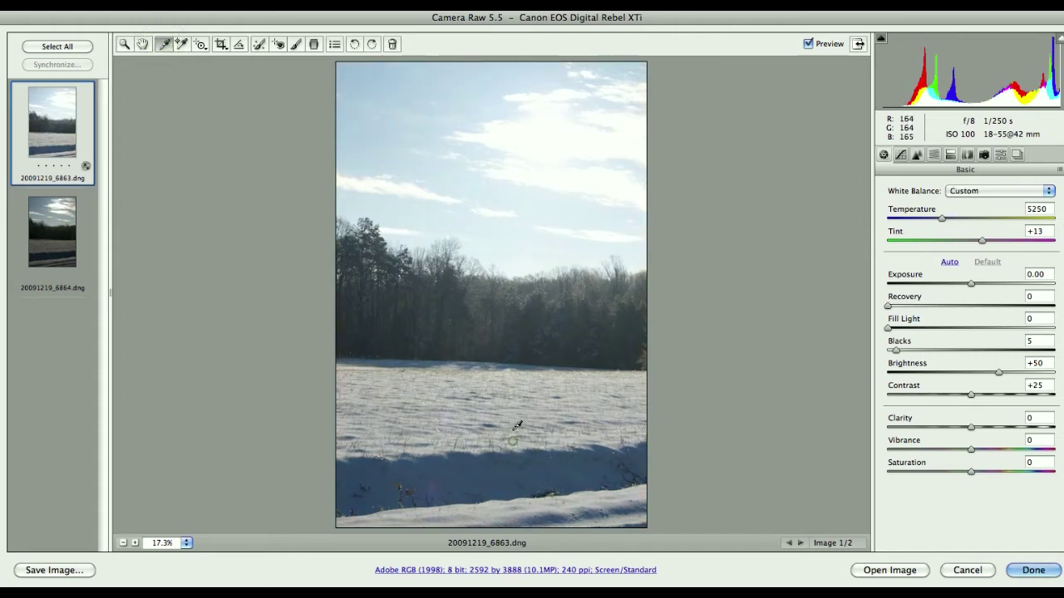
left_click(54, 237)
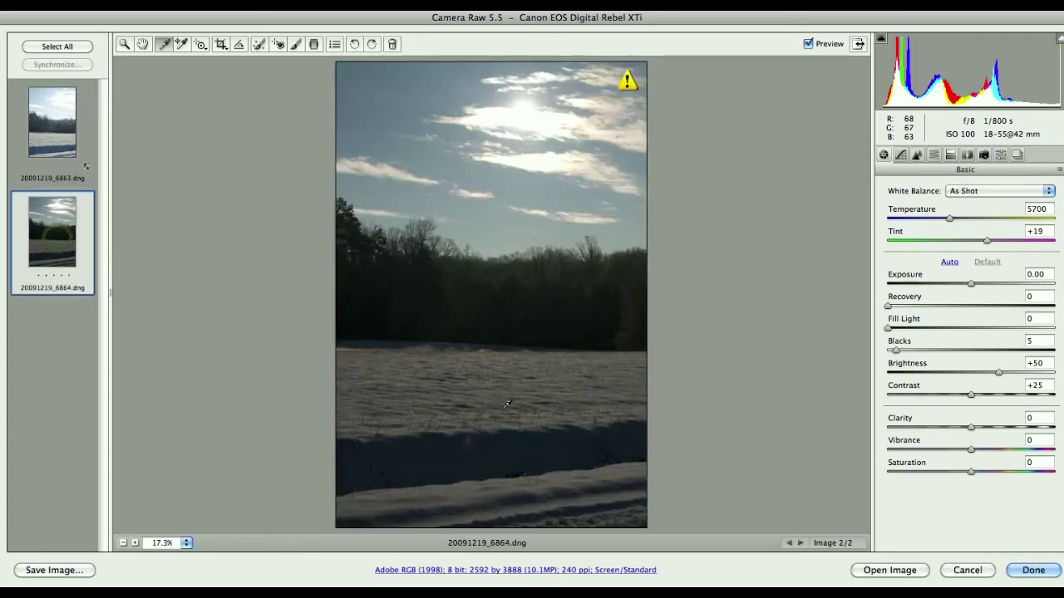
left_click(514, 398)
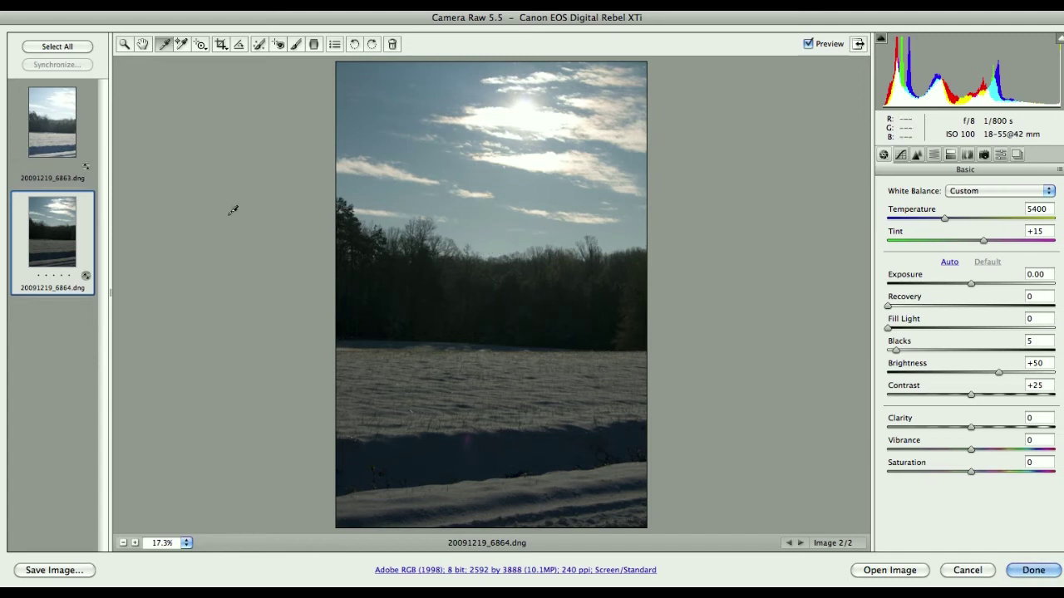
- Try the Cloudy white balance on 20091219_6863.dng, and settle on the Daylight preset
left_click(59, 131)
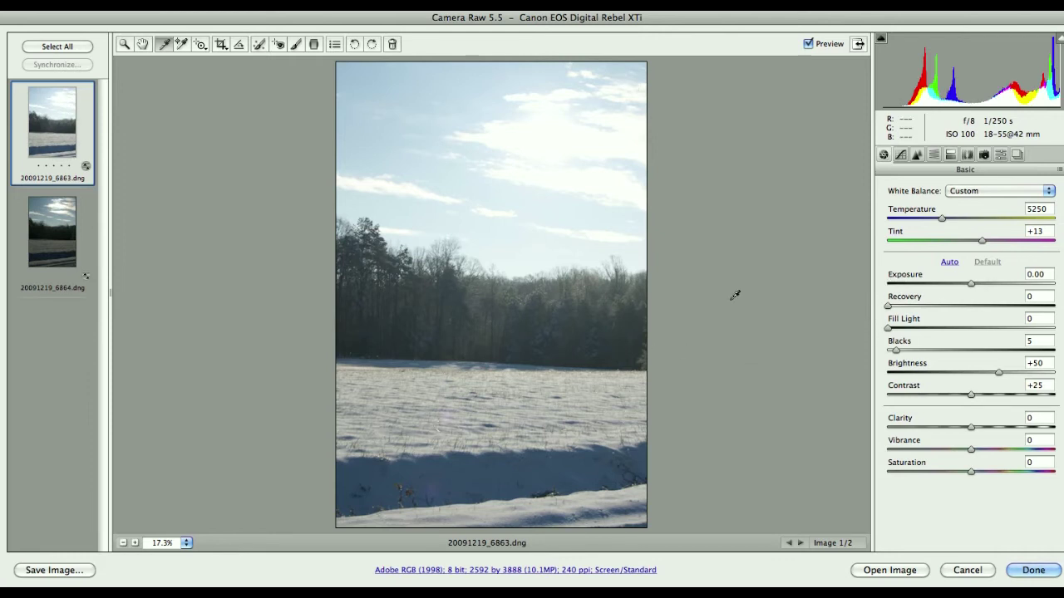
left_click(980, 194)
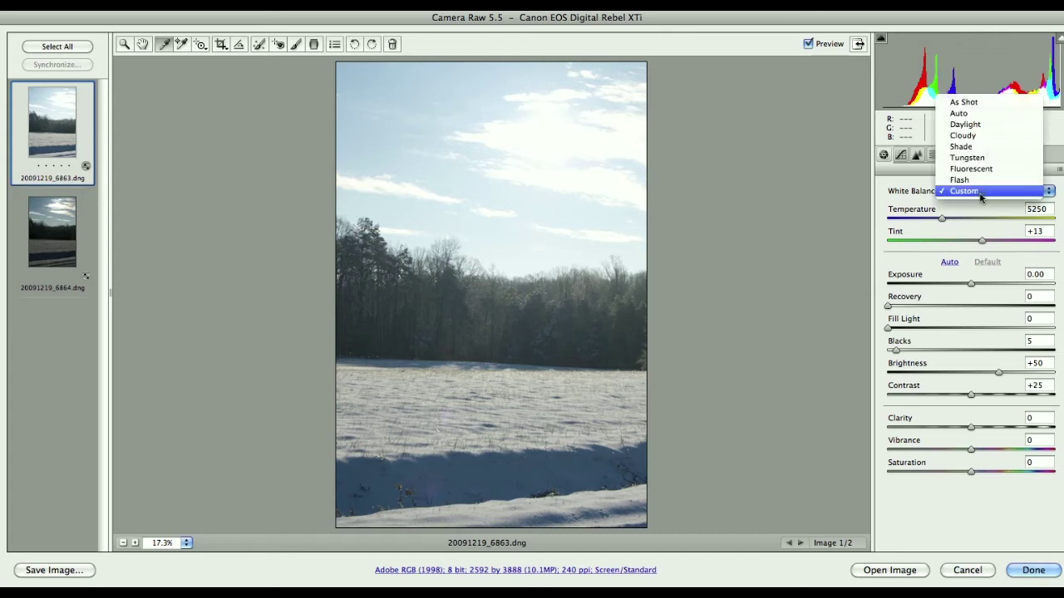
left_click(978, 125)
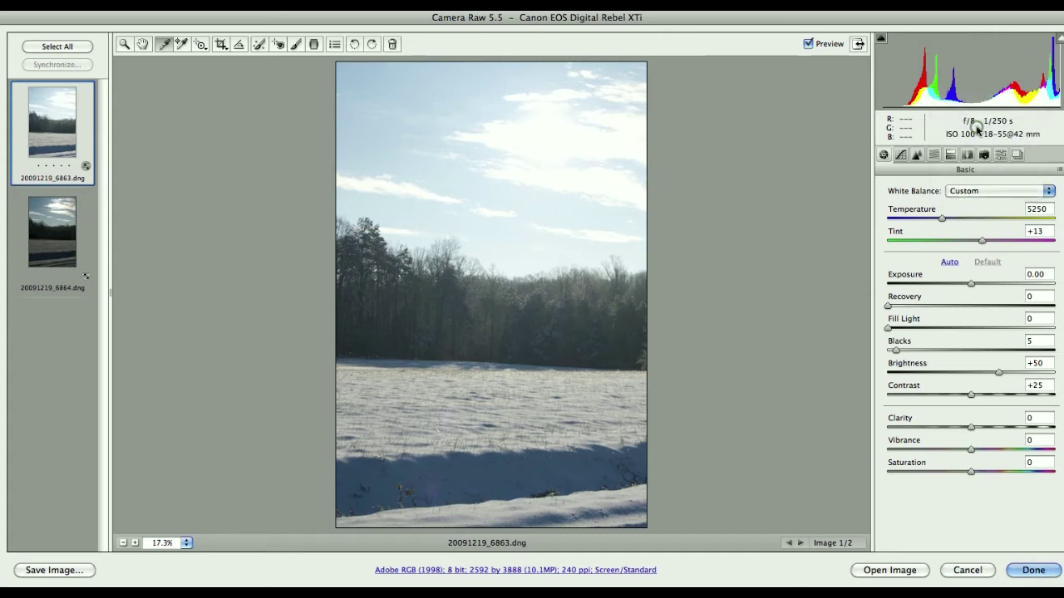
left_click(996, 193)
left_click(976, 203)
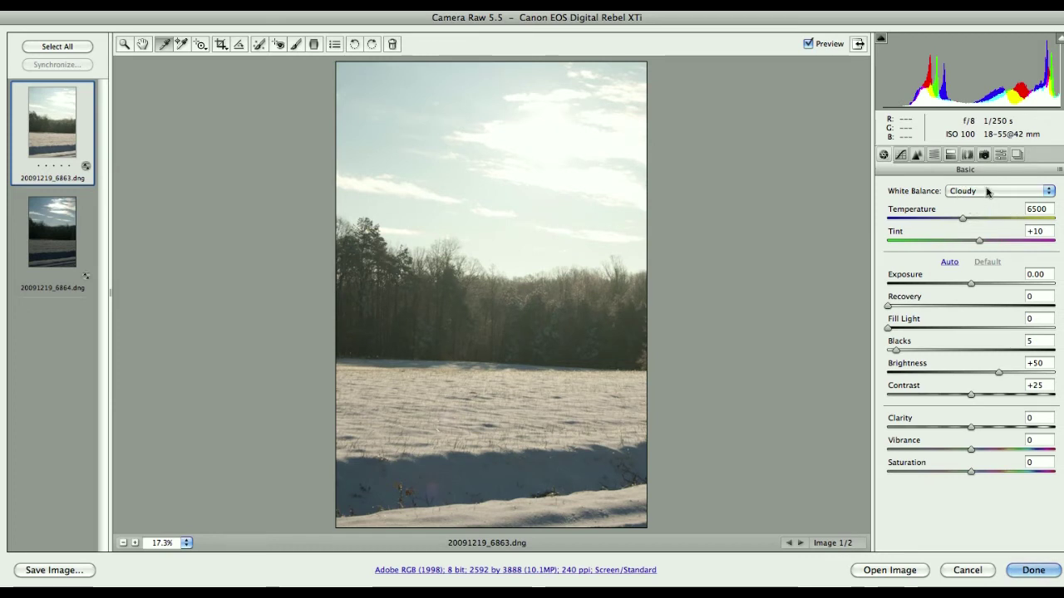
left_click(986, 193)
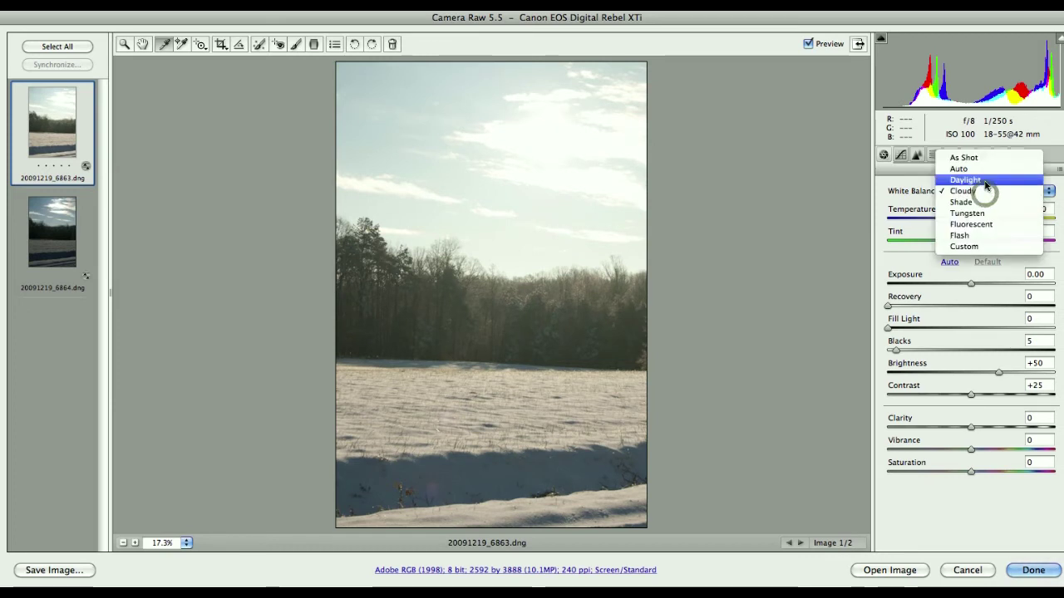
left_click(984, 178)
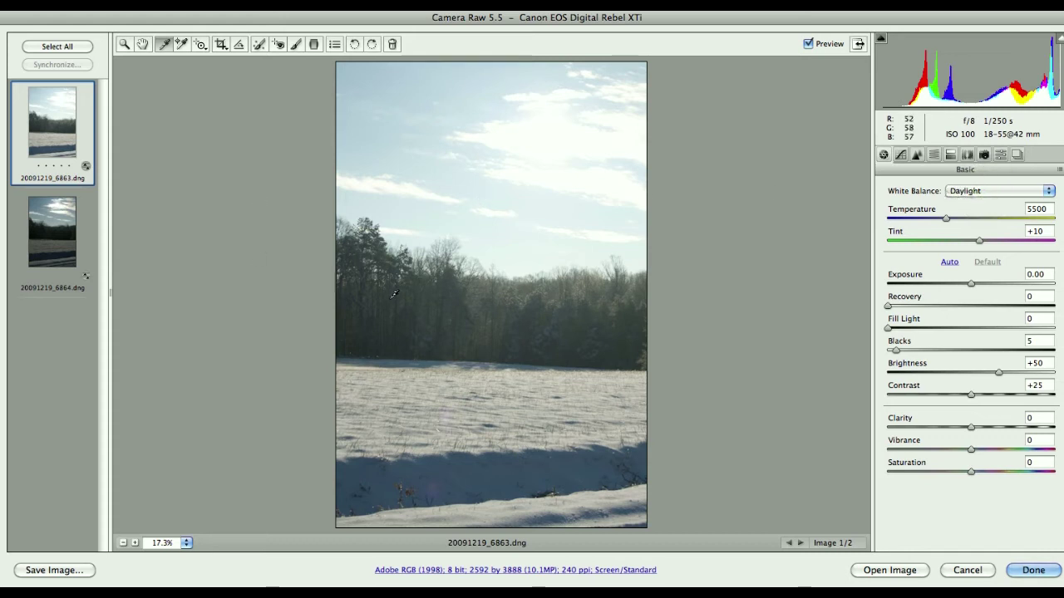
- Set the white balance of 20091219_6864.dng to Daylight and raise its exposure to +2.00
left_click(58, 248)
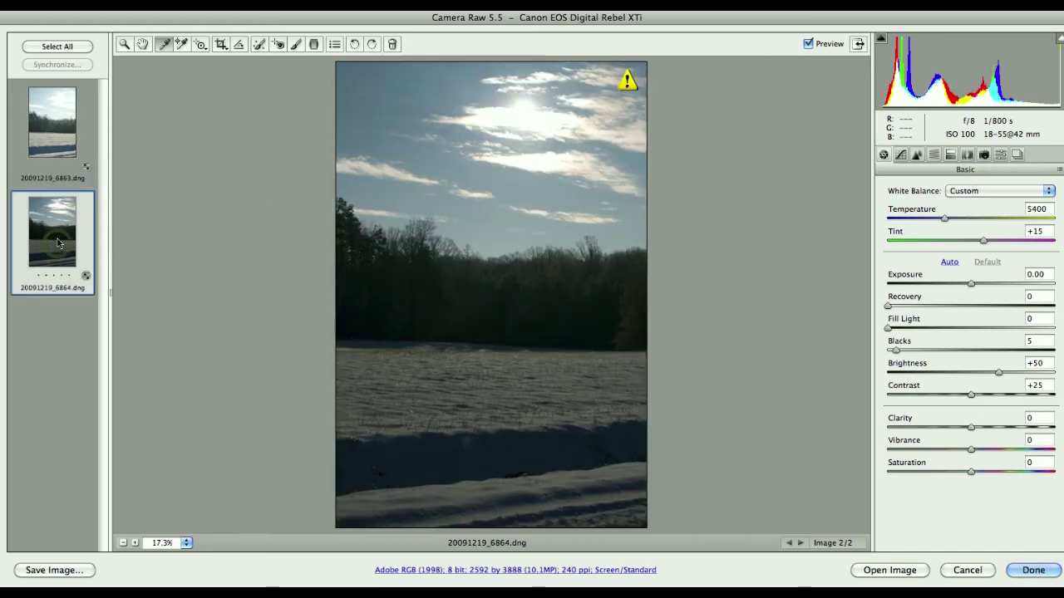
left_click(996, 192)
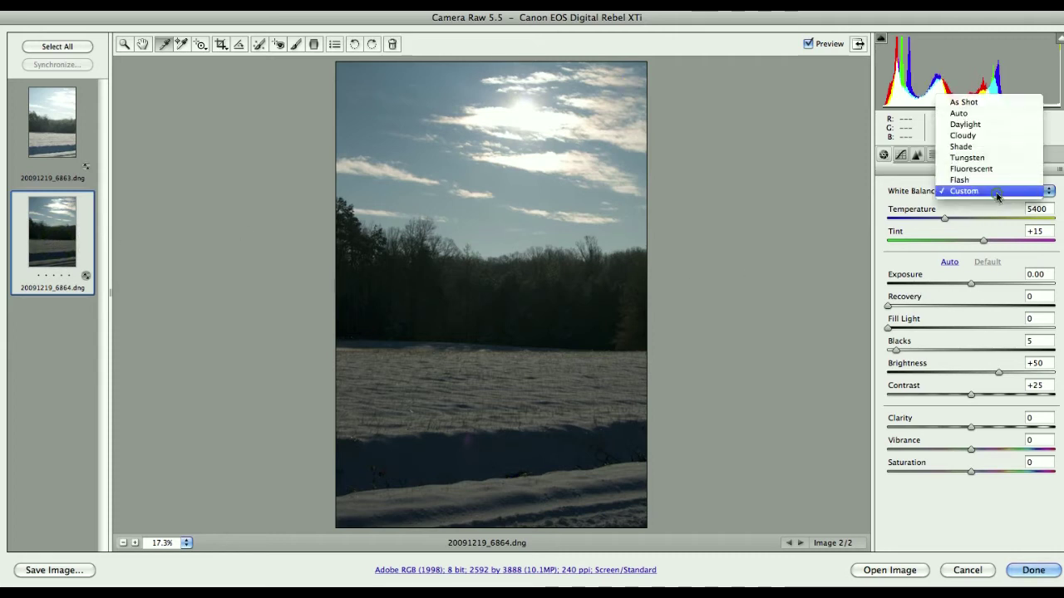
left_click(993, 124)
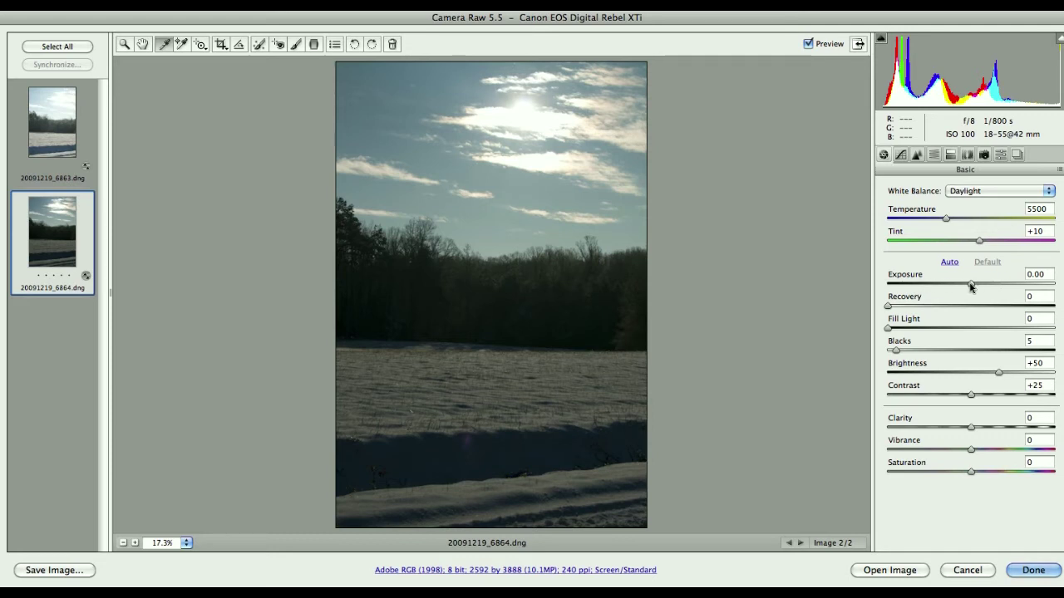
left_click_drag(971, 286, 1011, 286)
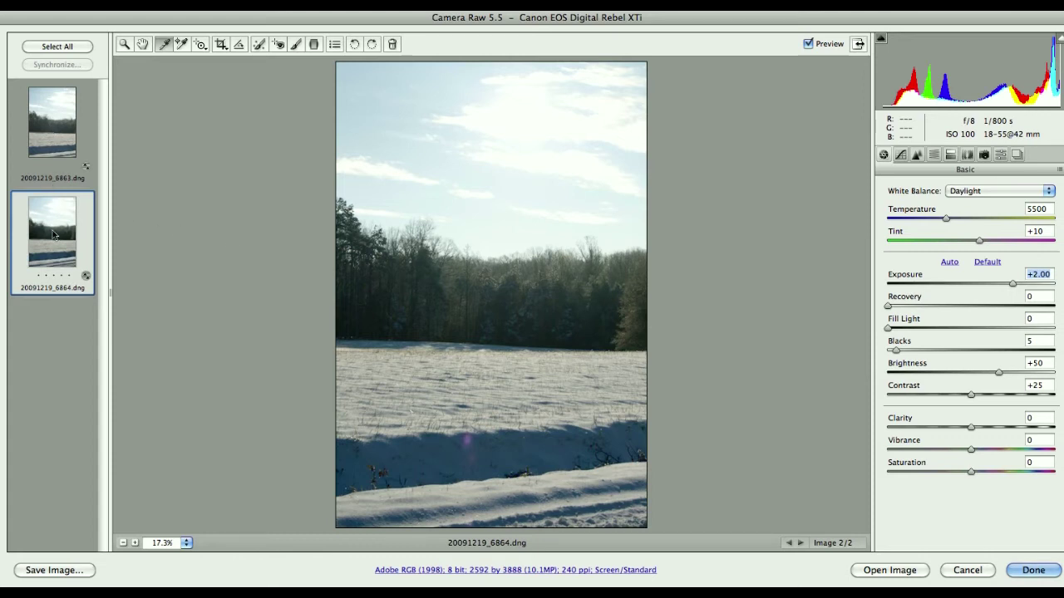
- Compare the sky and snow detail of 20091219_6863.dng with the brightened 20091219_6864.dng
left_click(53, 142)
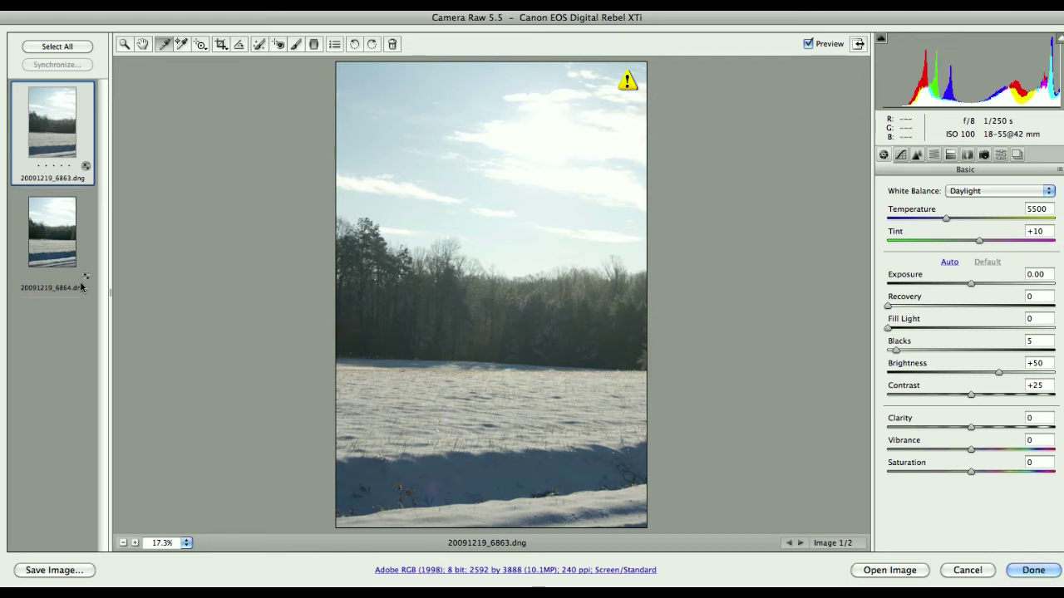
left_click(59, 242)
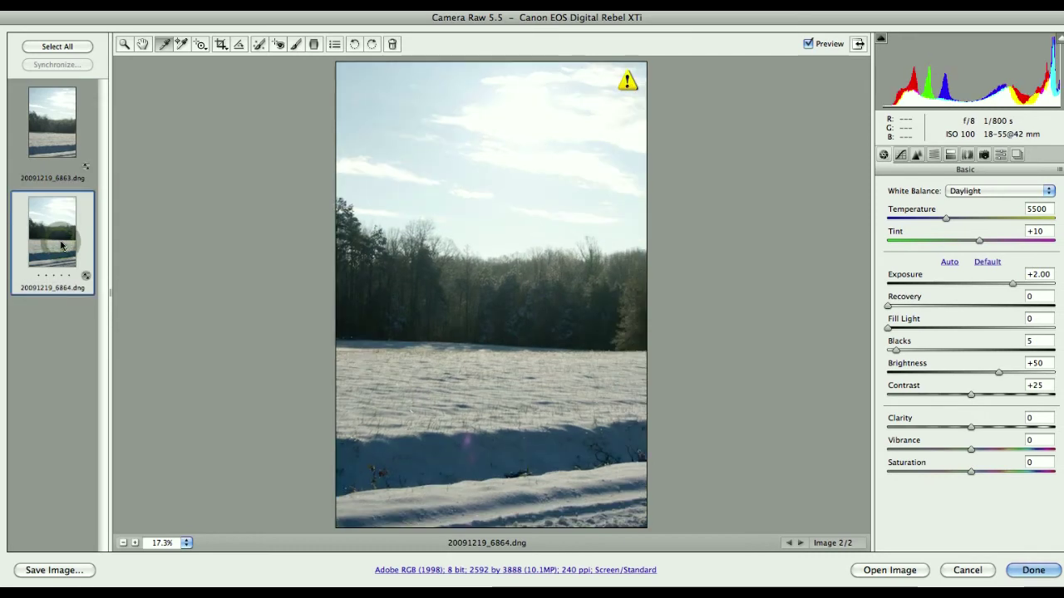
left_click(45, 145)
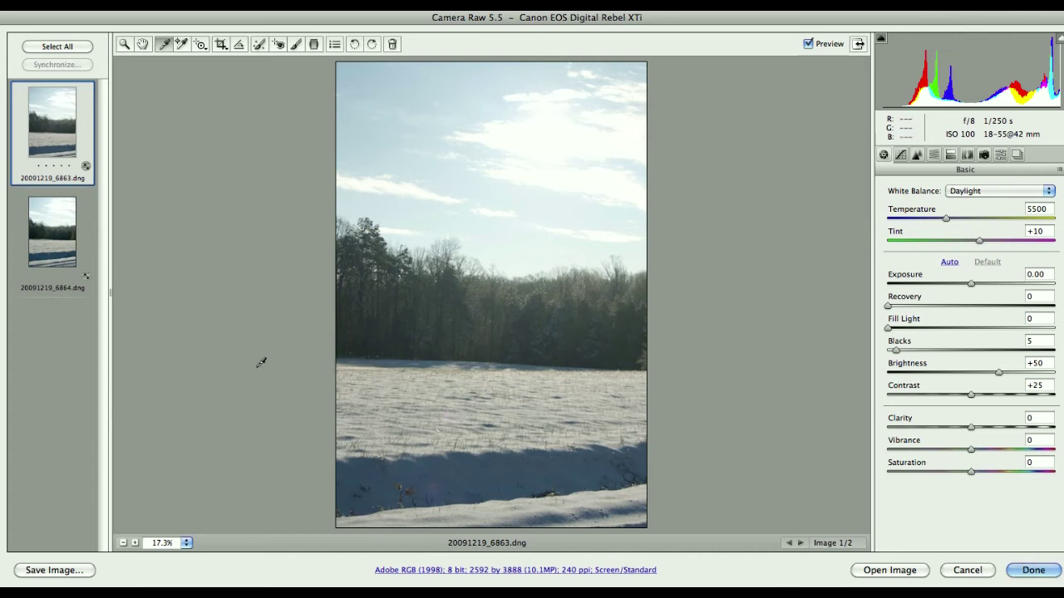
left_click(51, 238)
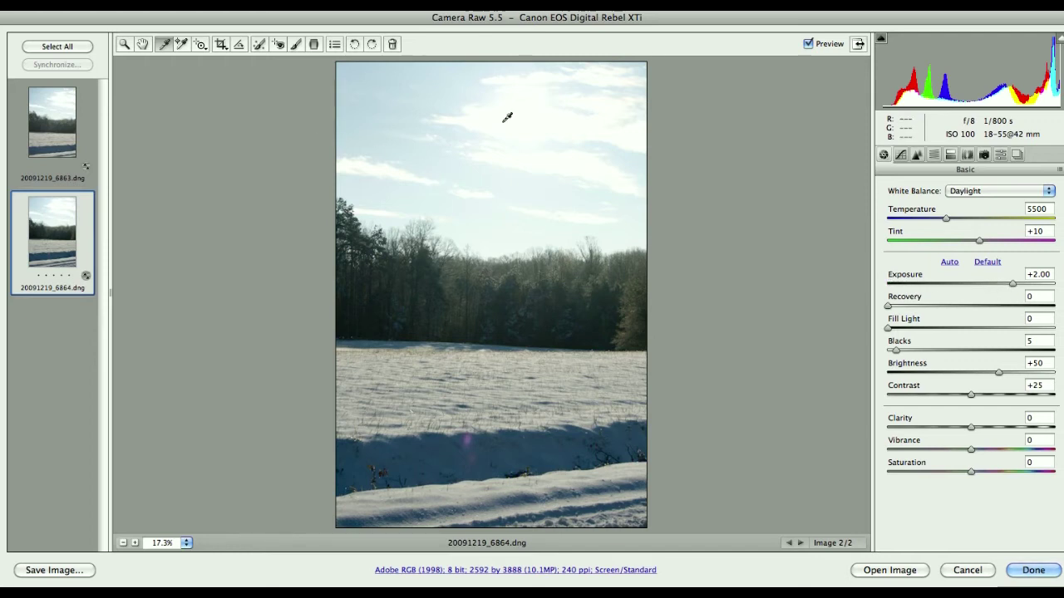
- Darken the sky of 20091219_6864.dng with a Graduated Filter at exposure -2.05, running from the photo's upper edge to the base of the trees
left_click(314, 46)
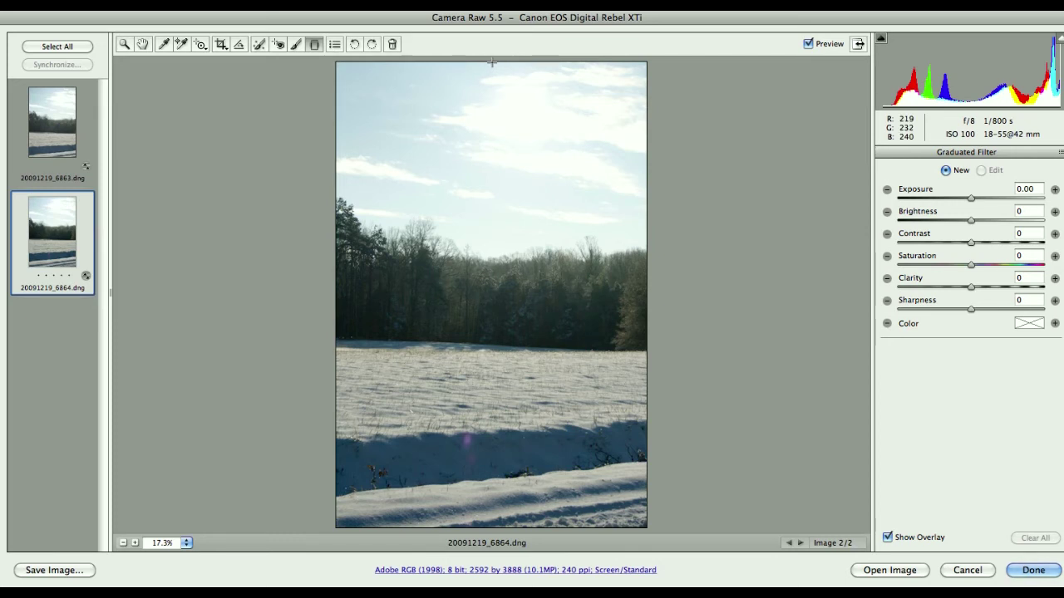
left_click_drag(491, 64, 491, 158)
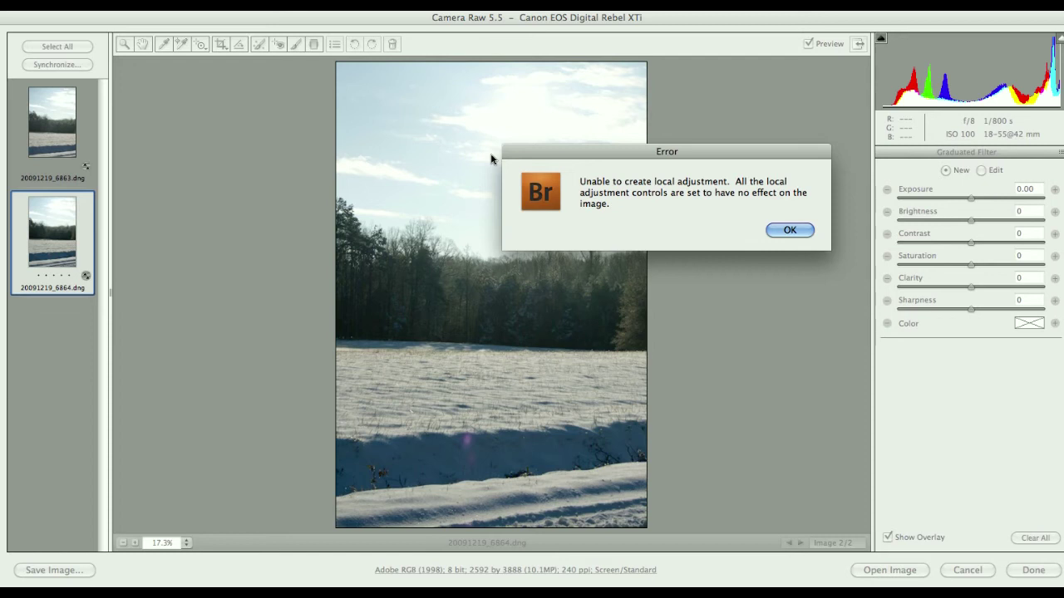
left_click(788, 230)
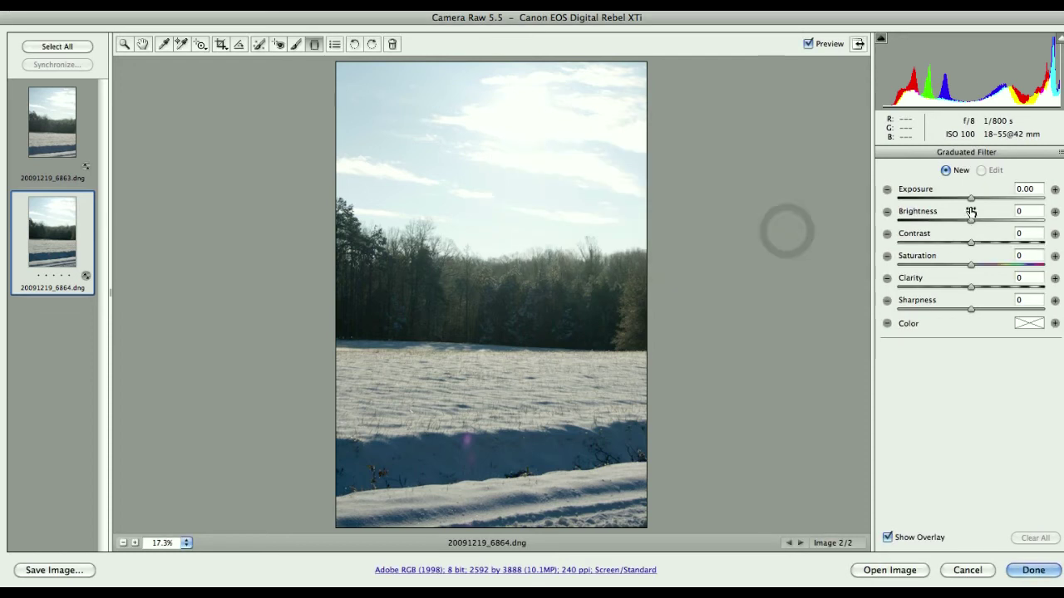
left_click_drag(970, 200, 932, 204)
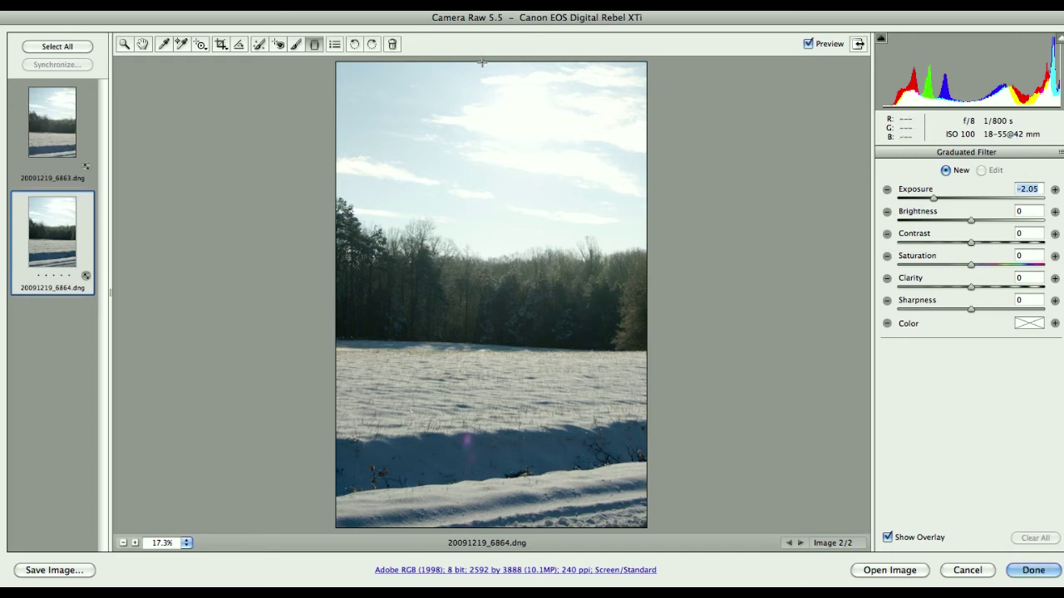
left_click_drag(483, 62, 481, 352)
left_click_drag(480, 345, 482, 331)
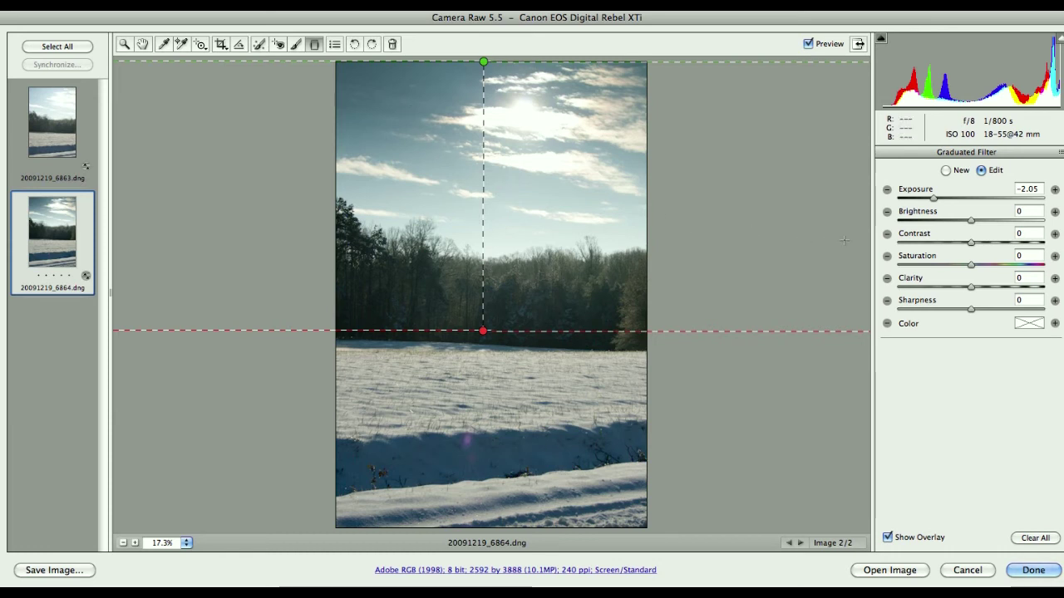
- Set the sky's Graduated Filter saturation to +23 and finish editing that filter
left_click(978, 266)
left_click_drag(978, 266, 988, 268)
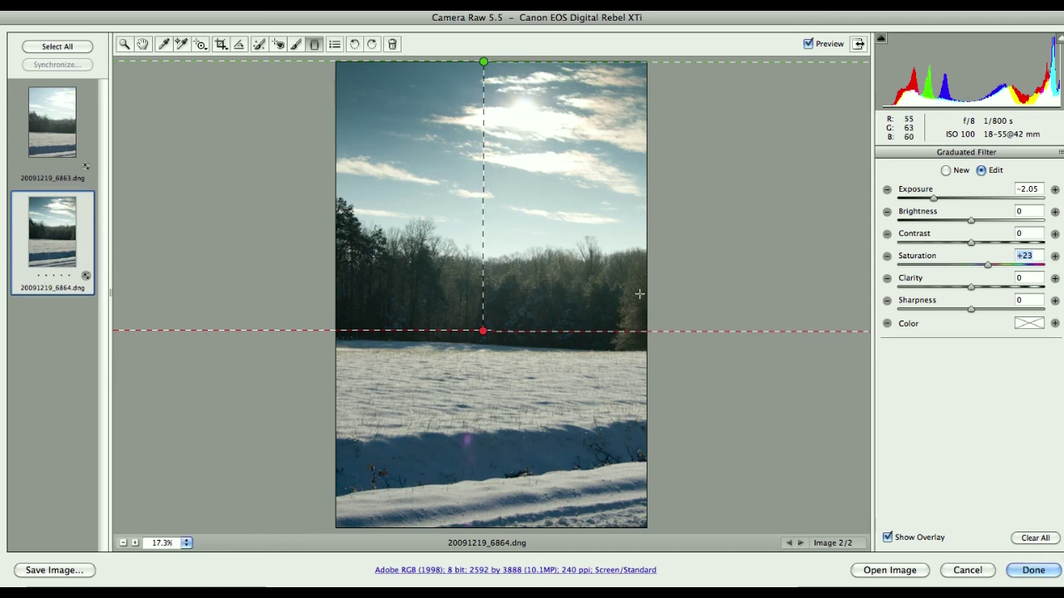
left_click(945, 170)
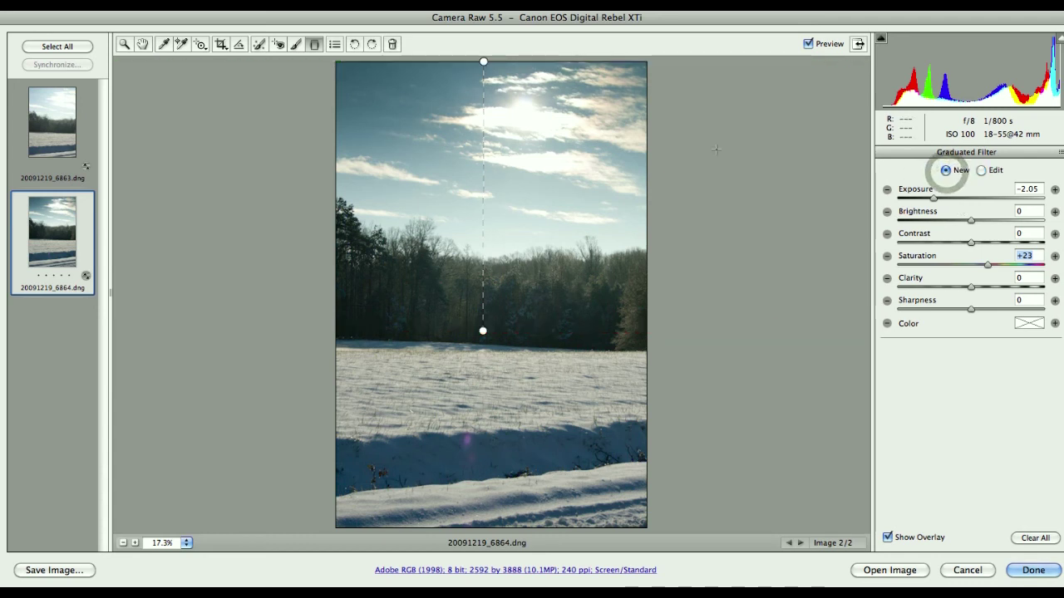
- Paint over the tree line with the Adjustment Brush at exposure 0.00 and saturation +100
left_click(296, 44)
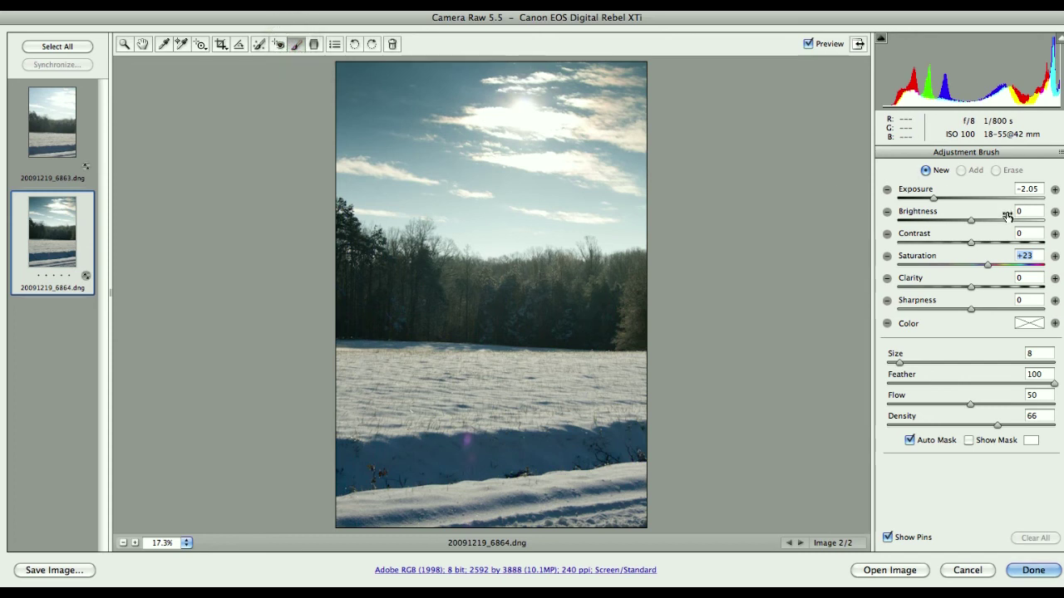
left_click_drag(932, 200, 969, 202)
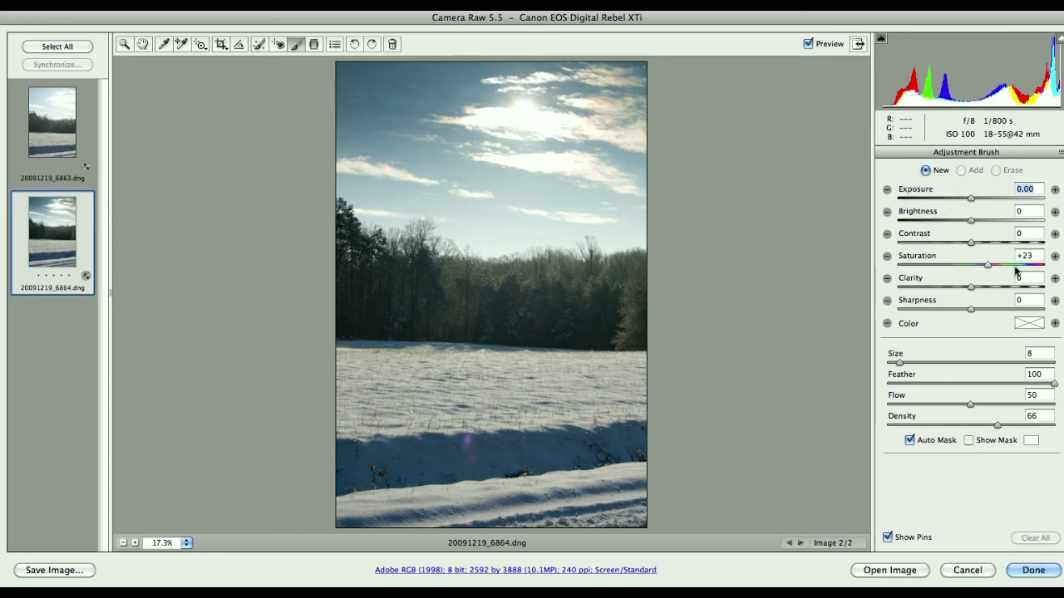
left_click_drag(1032, 266, 1047, 266)
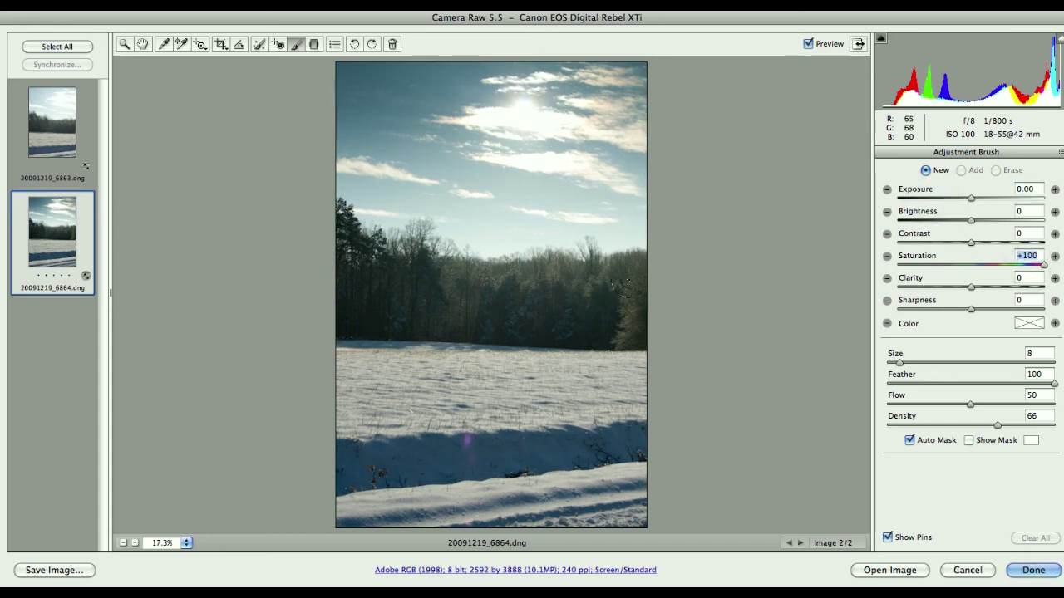
left_click_drag(623, 284, 484, 287)
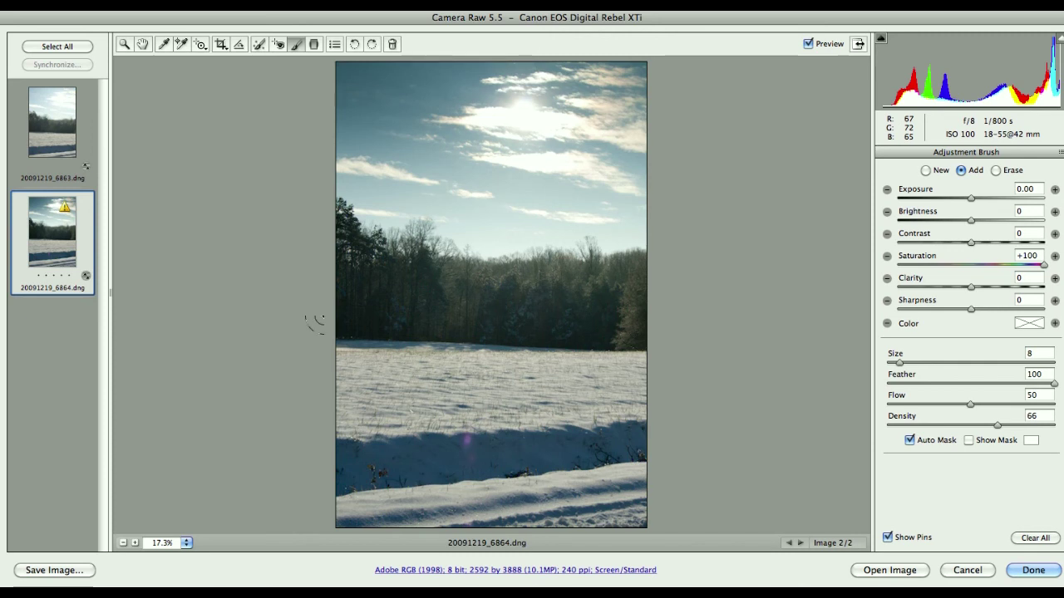
left_click_drag(300, 306, 291, 305)
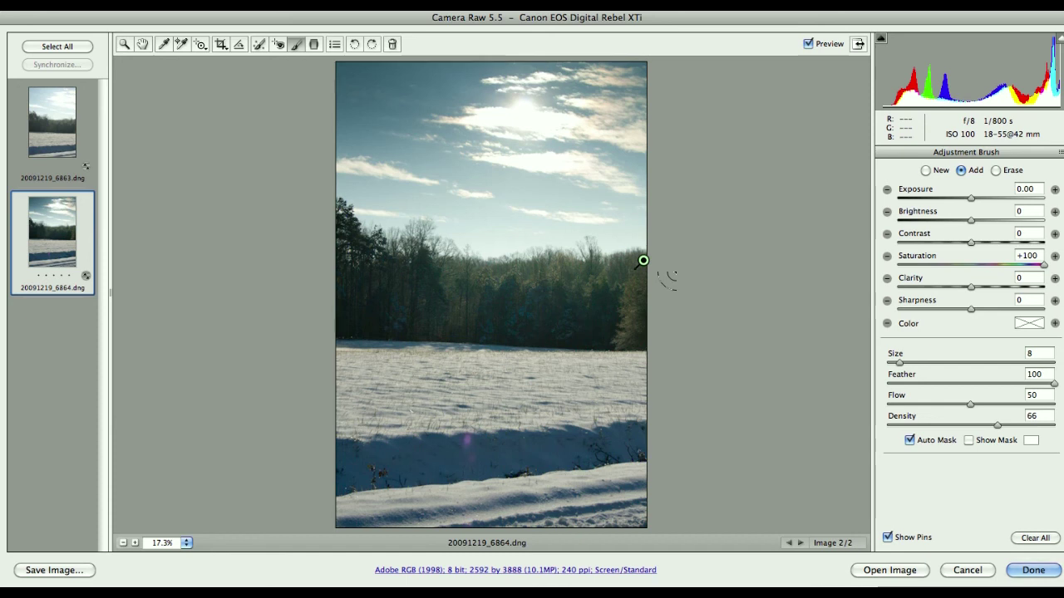
mouse_move(638, 265)
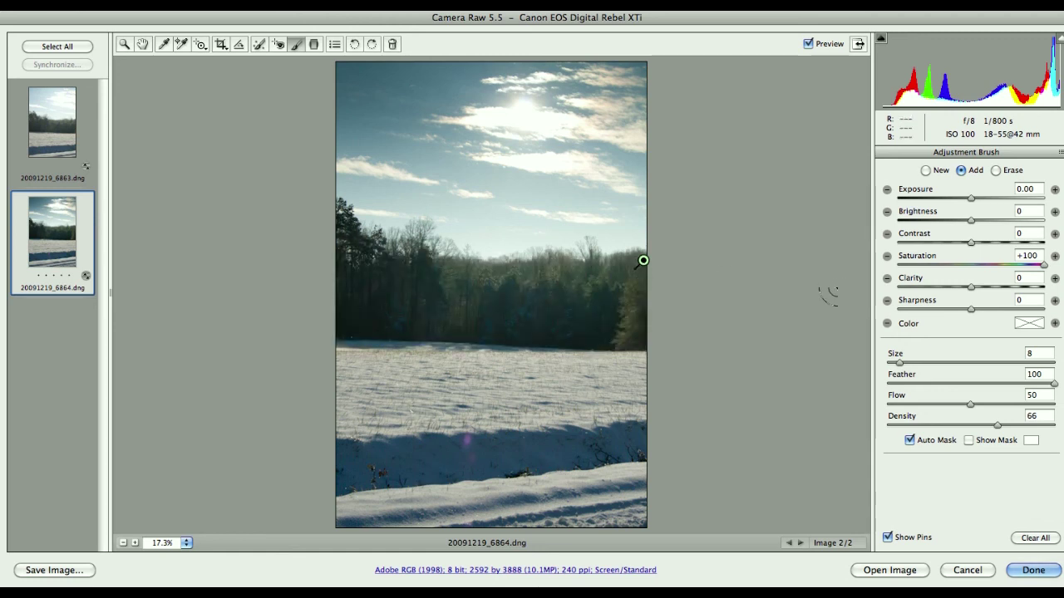
- Compare 20091219_6863.dng with the edited 20091219_6864.dng, and apply the raw adjustments to both photos, returning to Adobe Bridge
left_click(48, 120)
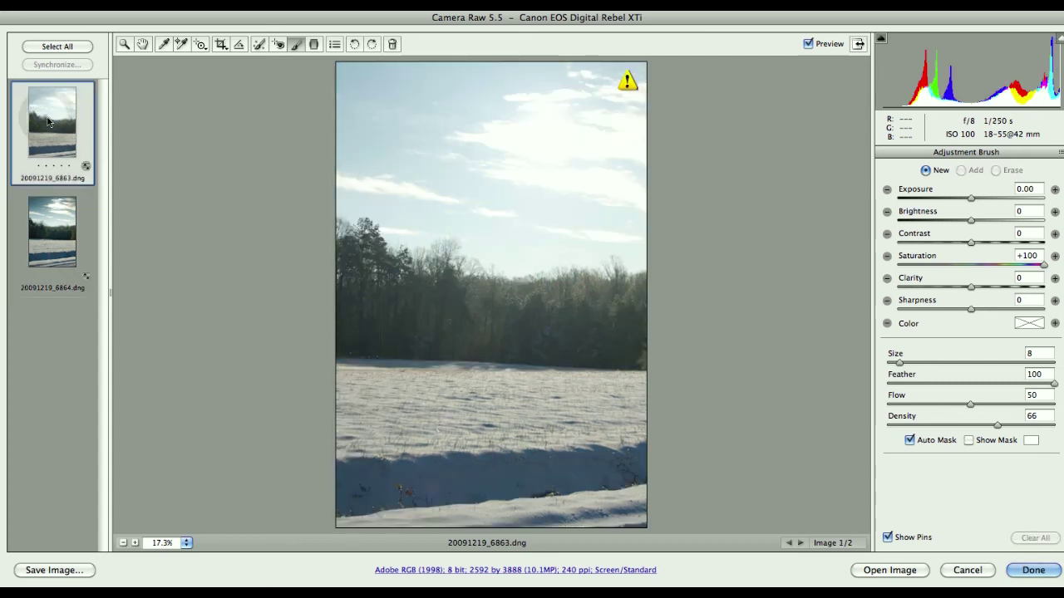
left_click(54, 236)
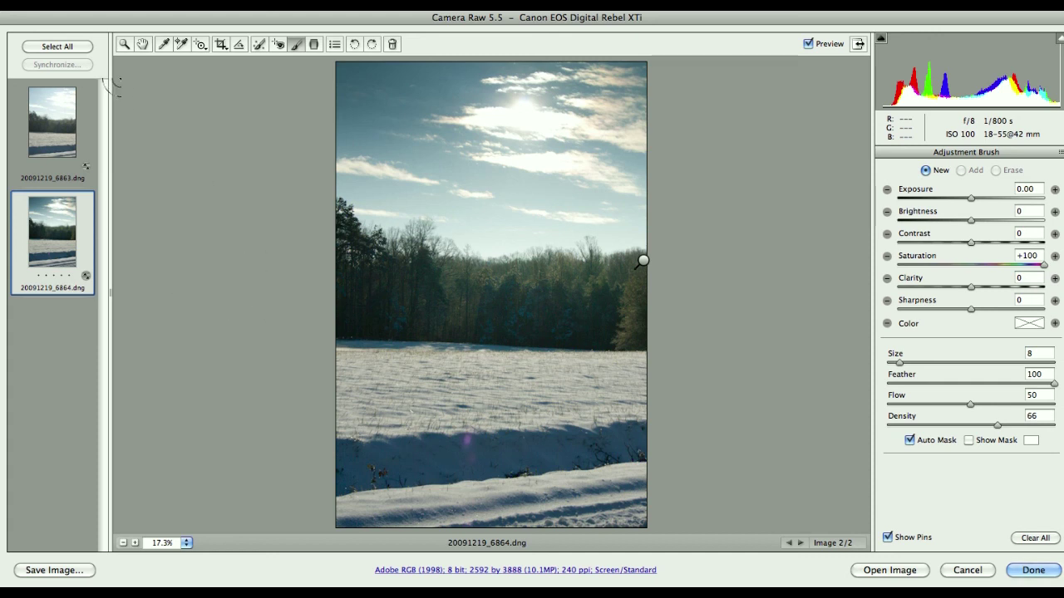
left_click(1035, 571)
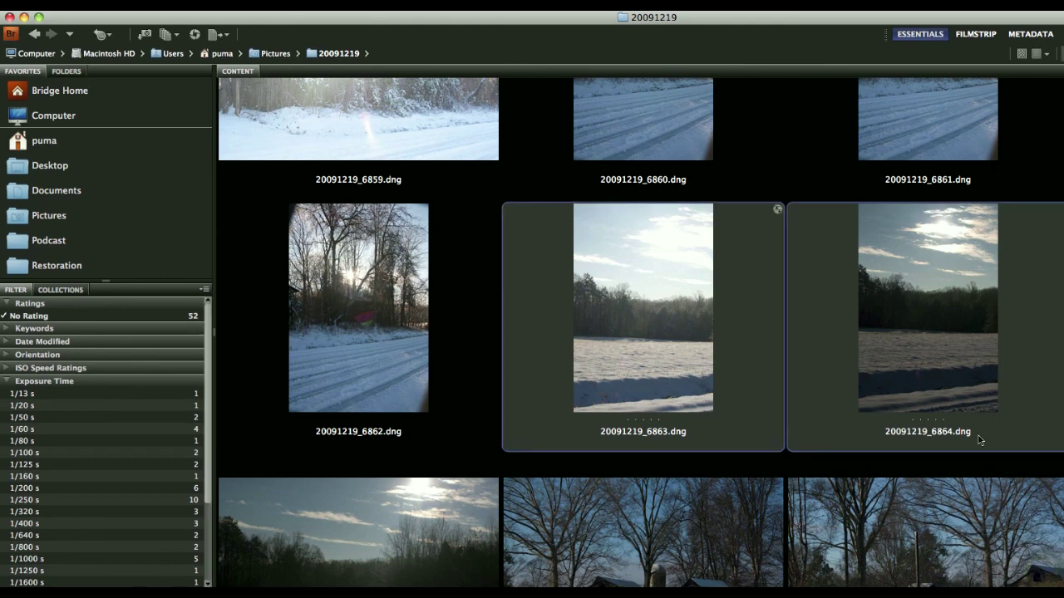
- Compare the thumbnails of 20091219_6863.dng and 20091219_6864.dng in the 20091219 folder, selecting each photo in turn
scroll(978, 416, "down", 3)
key("Right")
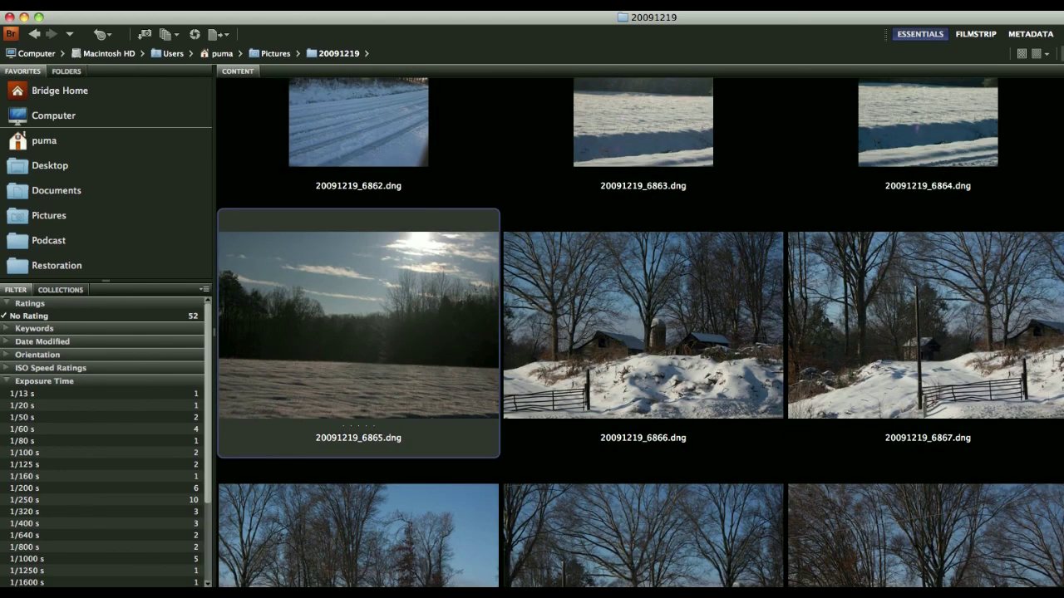
scroll(640, 332, "up", 1)
scroll(1054, 388, "up", 5)
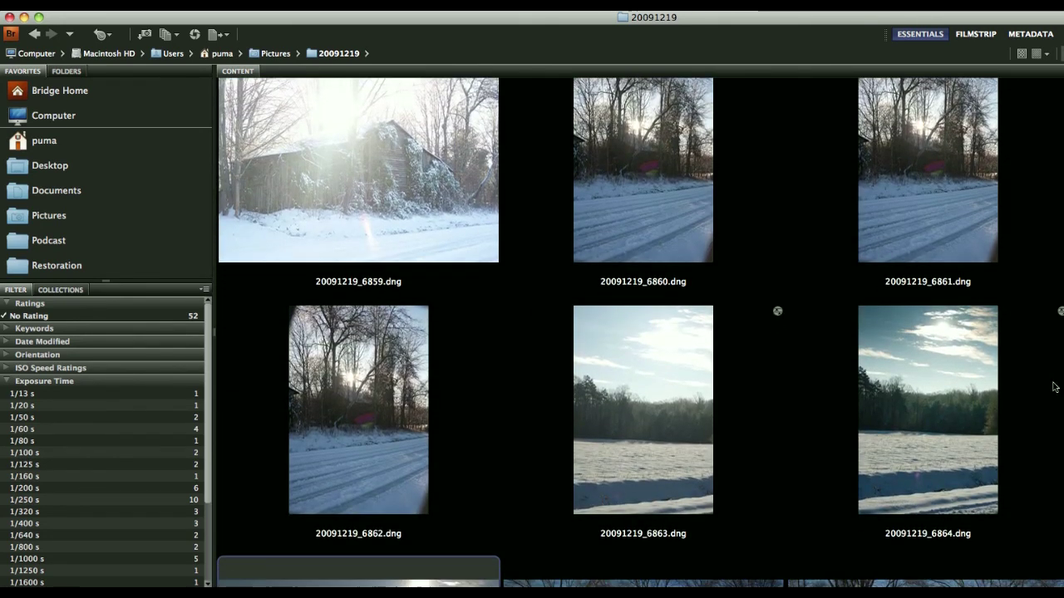
left_click(663, 427)
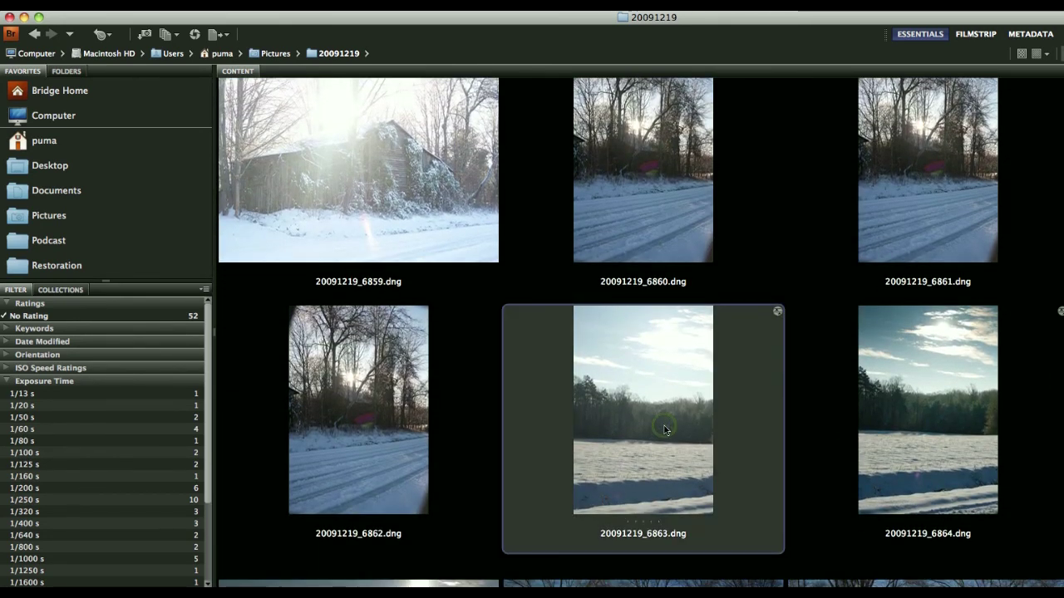
left_click(968, 431)
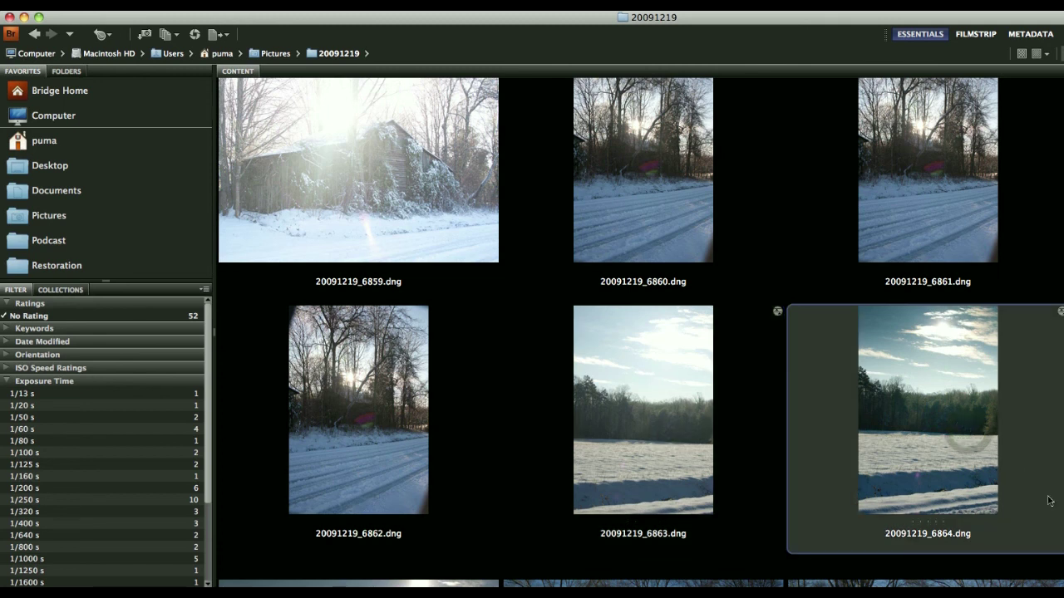